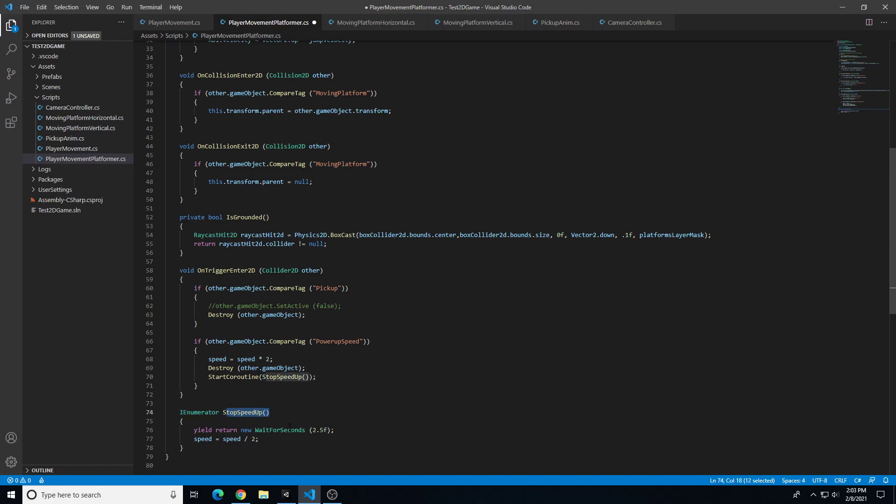
Step: Save the PlayerMovementPlatformer.cs script and review the wait duration and speed division in the StopSpeedUp coroutine
{"action": "key", "text": "ctrl+s"}
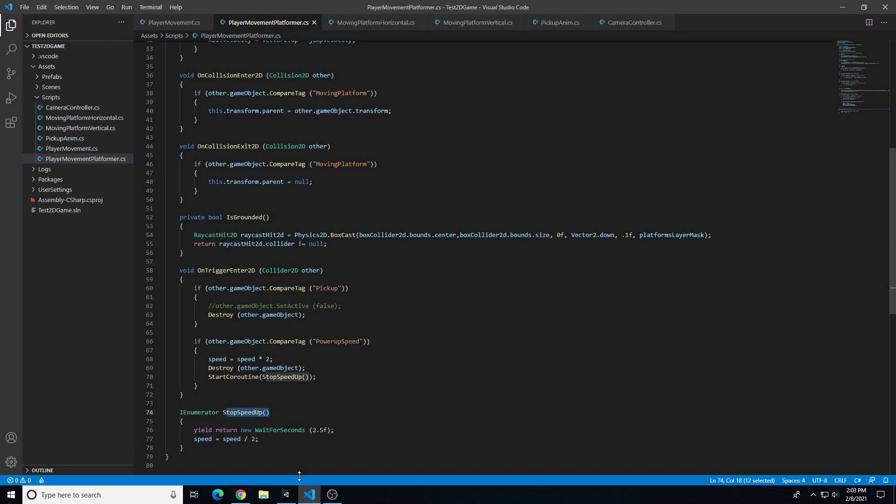
{"action": "left_click", "coordinate": [346, 395]}
{"action": "scroll", "coordinate": [355, 409], "scroll_direction": "down", "scroll_amount": 1}
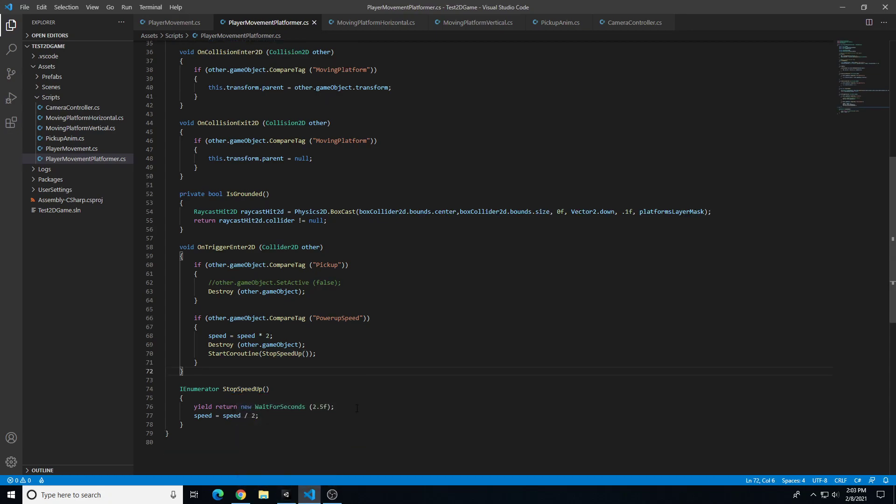
{"action": "scroll", "coordinate": [355, 409], "scroll_direction": "down", "scroll_amount": 1}
{"action": "left_click", "coordinate": [359, 401]}
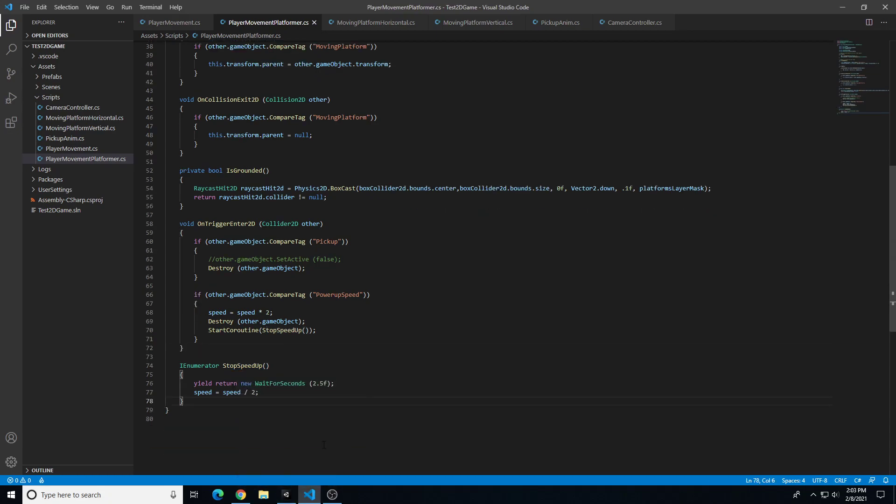
{"action": "mouse_move", "coordinate": [286, 499]}
{"action": "left_click_drag", "start_coordinate": [331, 383], "coordinate": [304, 384]}
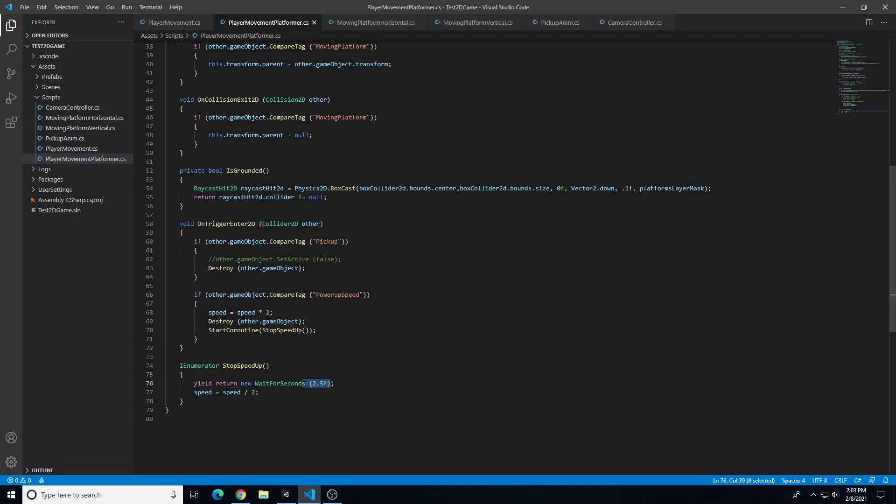
{"action": "left_click_drag", "start_coordinate": [266, 393], "coordinate": [190, 391]}
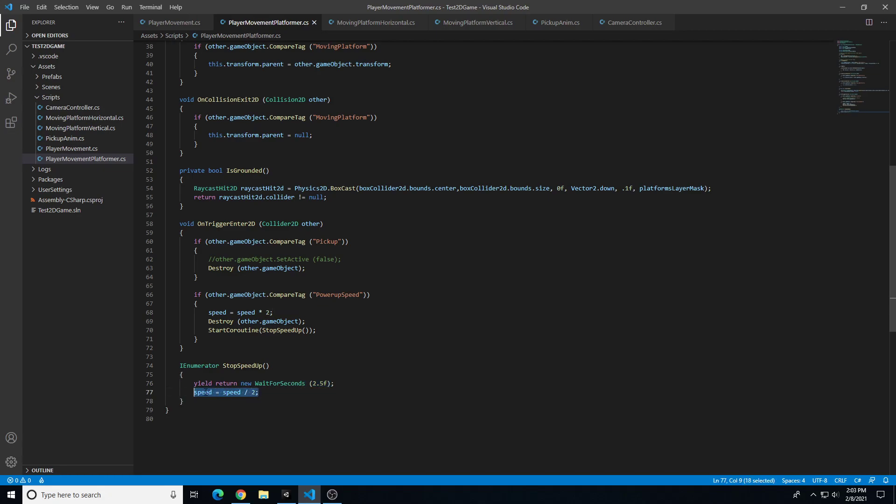
Step: Switch to Unity, select the Player object, and run the game with the movement script's Speed value in view
{"action": "left_click", "coordinate": [283, 496]}
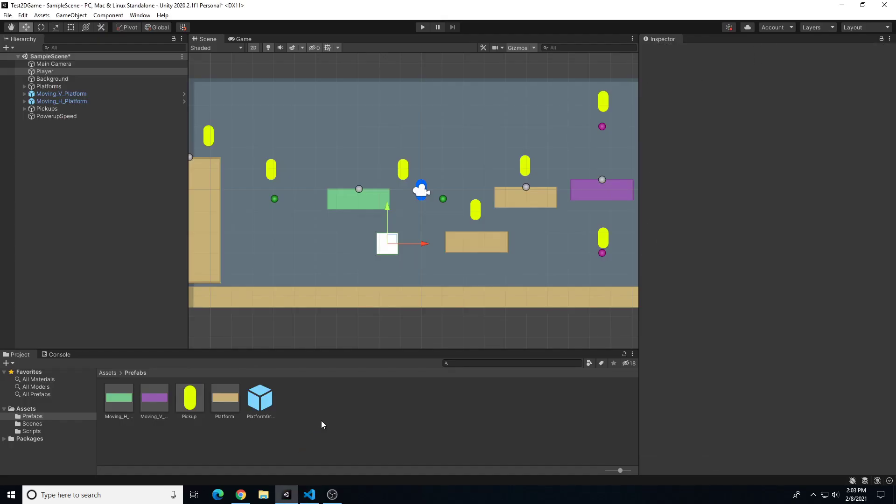
{"action": "left_click", "coordinate": [44, 72]}
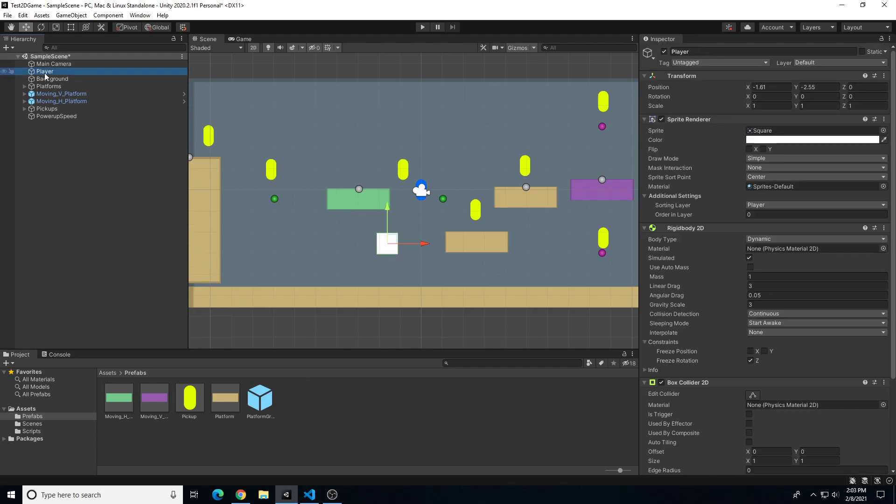
{"action": "left_click", "coordinate": [423, 27]}
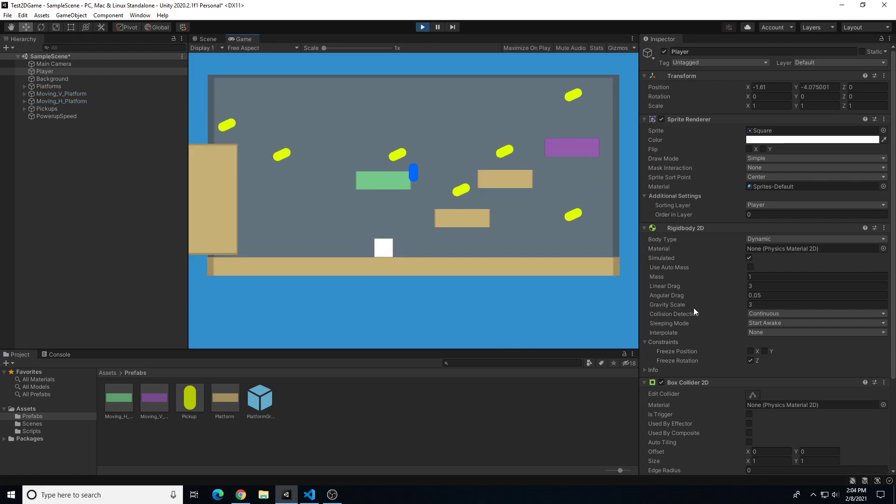
{"action": "scroll", "coordinate": [695, 306], "scroll_direction": "down", "scroll_amount": 5}
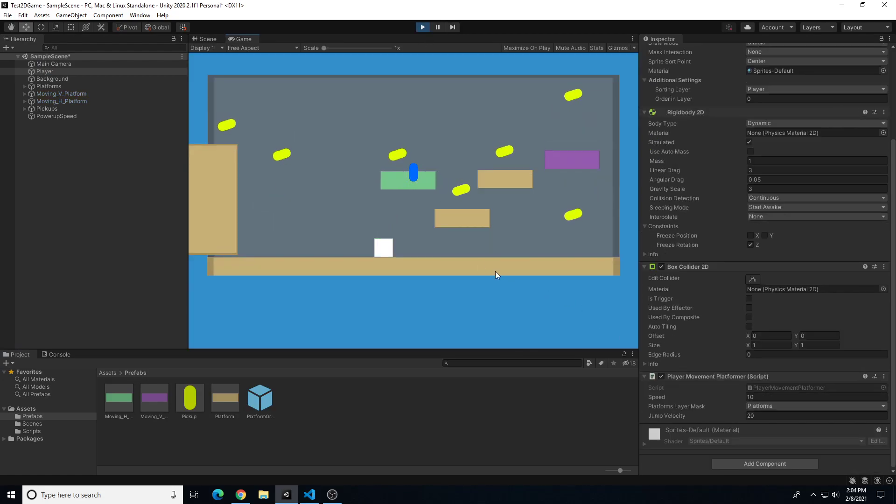
Step: Move and jump the player over the platforms to collect the blue speed powerup, check the Speed value, and stop the game
{"action": "key", "text": "space"}
{"action": "key", "text": "d"}
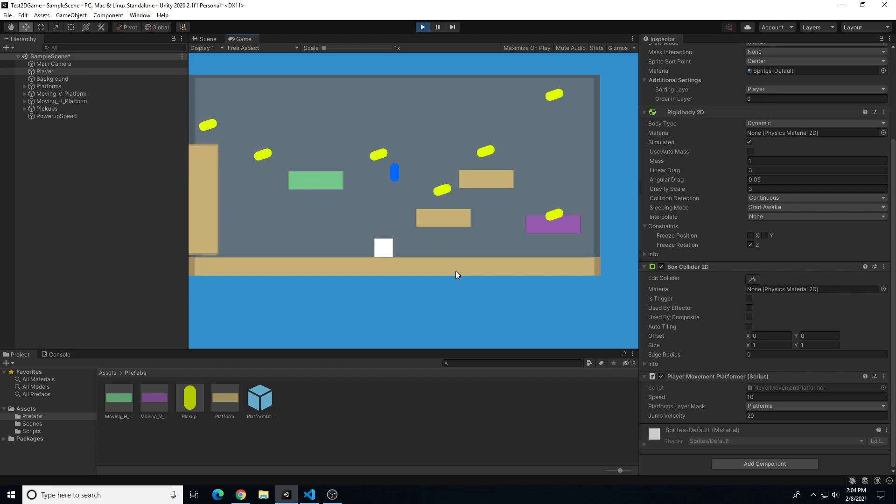
{"action": "key", "text": "space"}
{"action": "key", "text": "d"}
{"action": "key", "text": "space"}
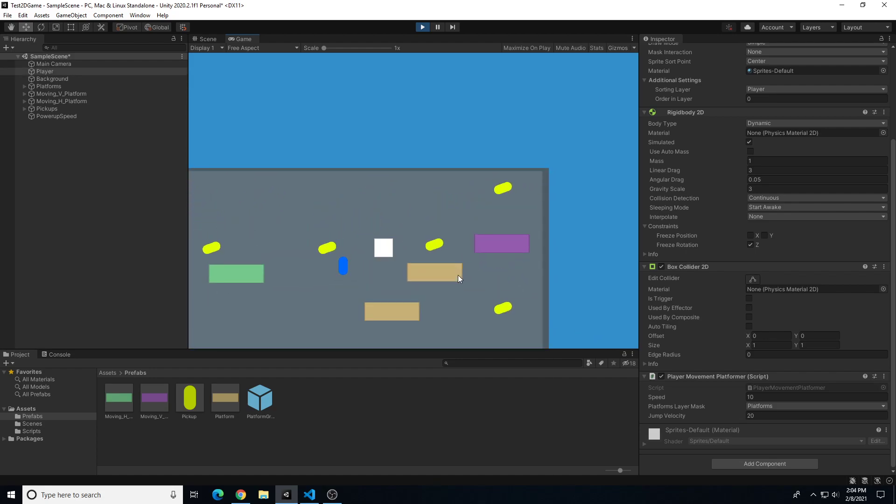
{"action": "key", "text": "Left"}
{"action": "key", "text": "a"}
{"action": "key", "text": "d"}
{"action": "key", "text": "Left"}
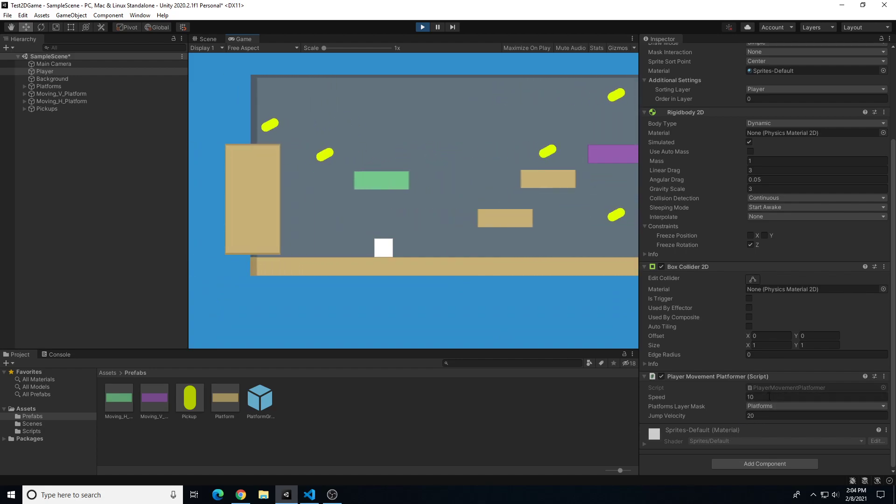
{"action": "left_click", "coordinate": [427, 27]}
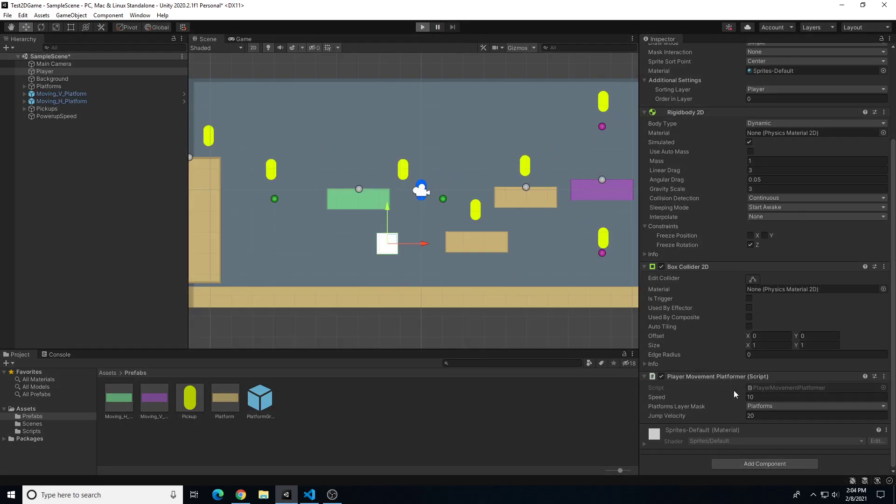
Step: Run the game again and steer the player across the platforms to collect the blue speed powerup
{"action": "key", "text": "ctrl+p"}
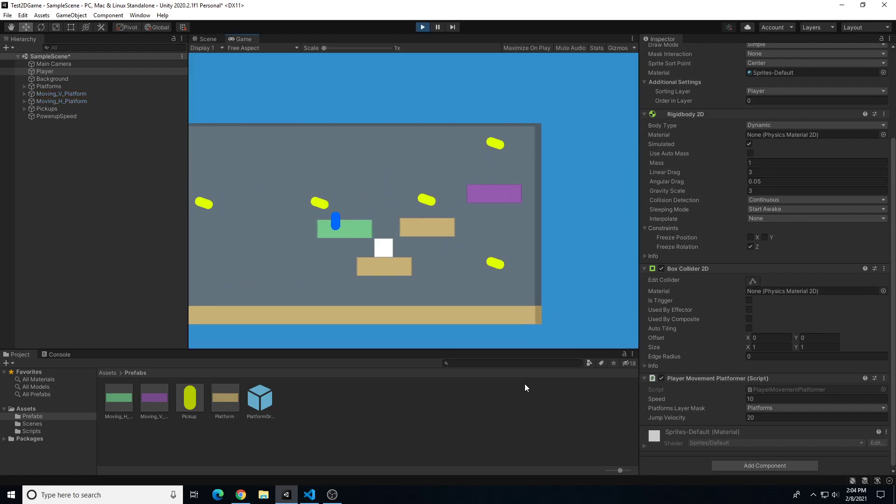
{"action": "key", "text": "space"}
{"action": "key", "text": "a"}
{"action": "key", "text": "d"}
{"action": "key", "text": "a"}
{"action": "key", "text": "d"}
{"action": "key", "text": "a"}
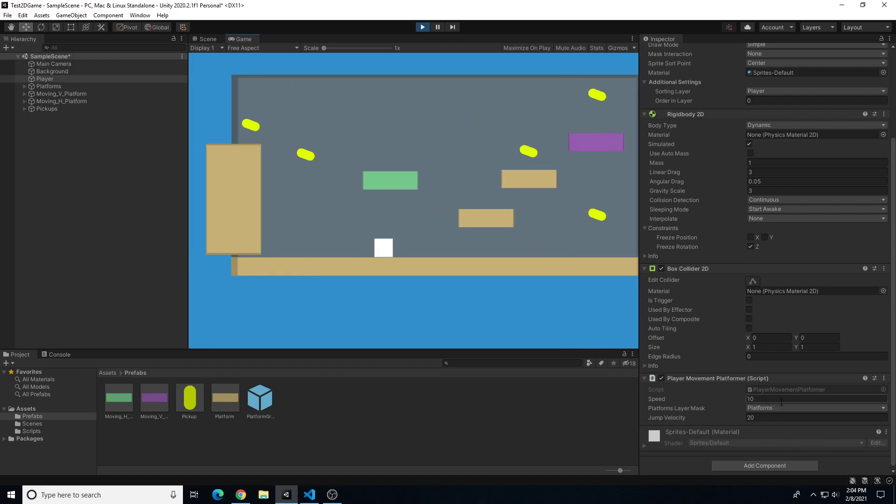
Step: Keep moving and jumping the player while checking the Speed value, and stop the game
{"action": "key", "text": "d"}
{"action": "key", "text": "space"}
{"action": "key", "text": "Right"}
{"action": "key", "text": "Left"}
{"action": "key", "text": "Right"}
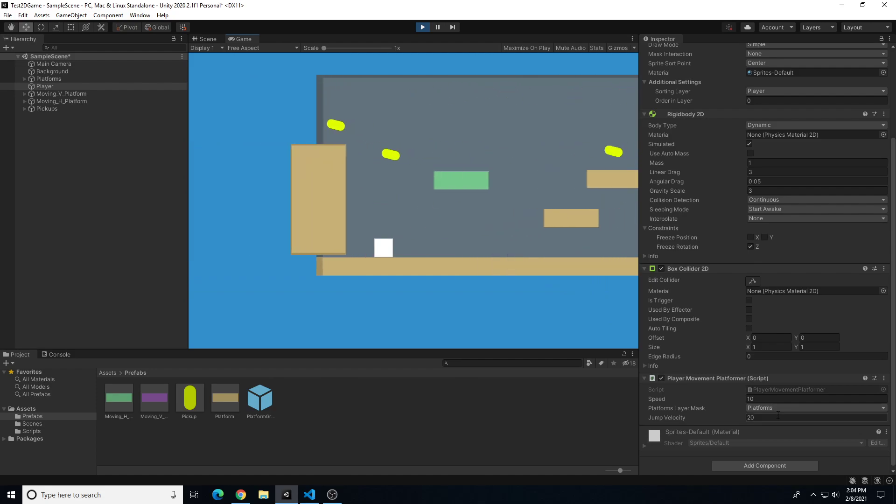
{"action": "left_click", "coordinate": [422, 27]}
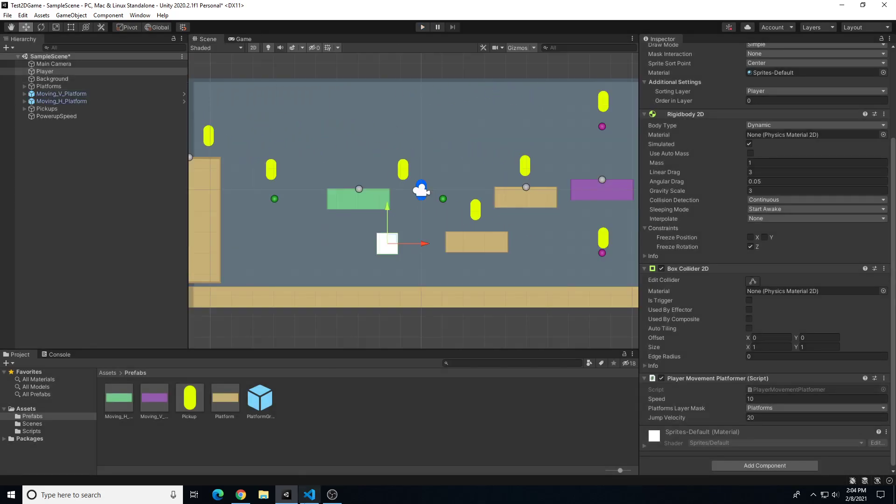
Step: Switch to Visual Studio Code, set the WaitForSeconds duration in StopSpeedUp to 5f, and save the script
{"action": "left_click", "coordinate": [309, 494]}
{"action": "left_click_drag", "start_coordinate": [324, 383], "coordinate": [312, 384]}
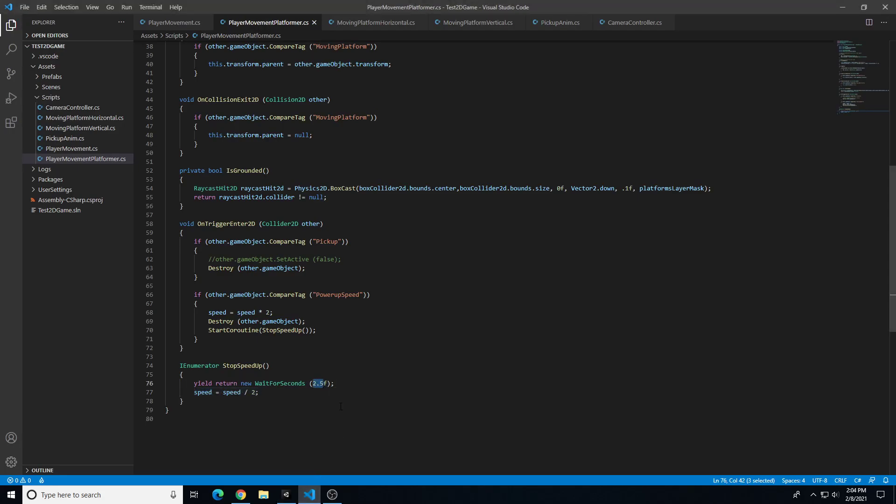
{"action": "type", "text": "5"}
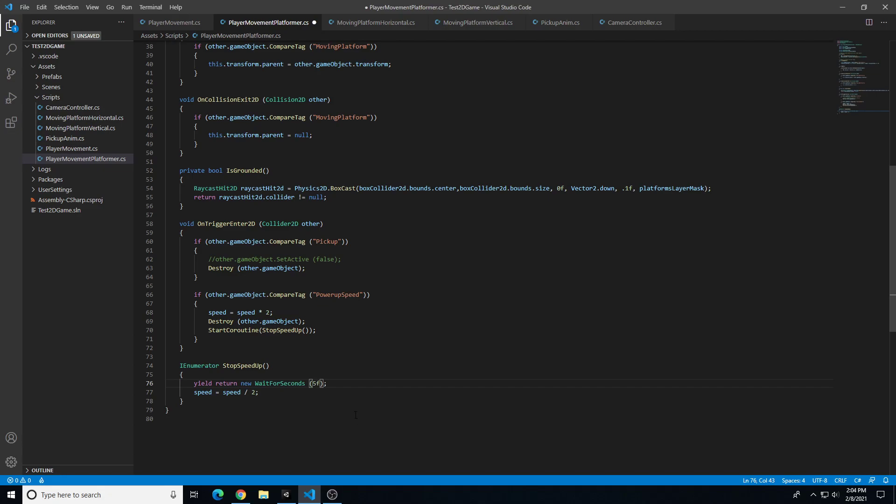
{"action": "key", "text": "ctrl+s"}
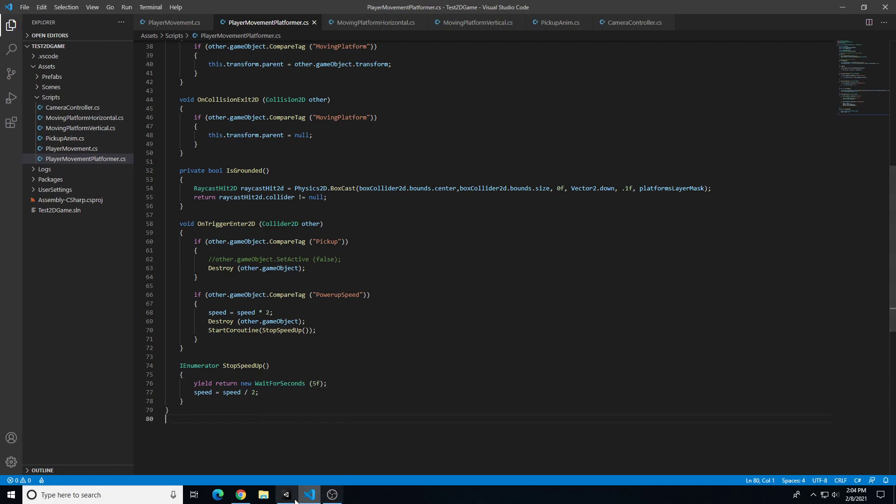
Step: Switch to Unity, run the game, and jump the player up to collect the blue speed powerup
{"action": "left_click", "coordinate": [286, 494]}
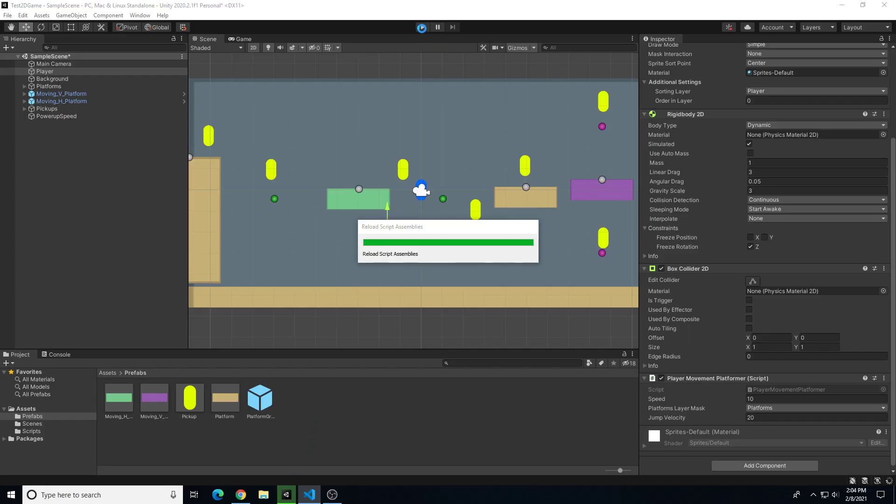
{"action": "left_click", "coordinate": [421, 28]}
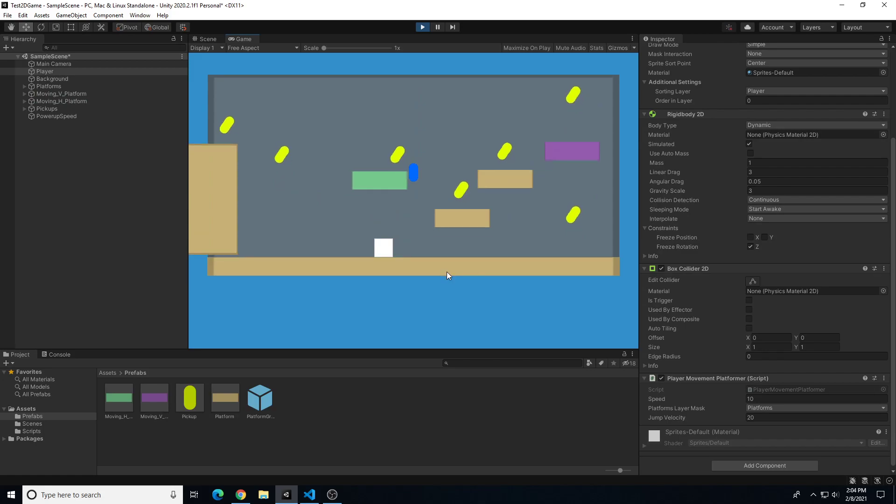
{"action": "key", "text": "a"}
{"action": "key", "text": "d"}
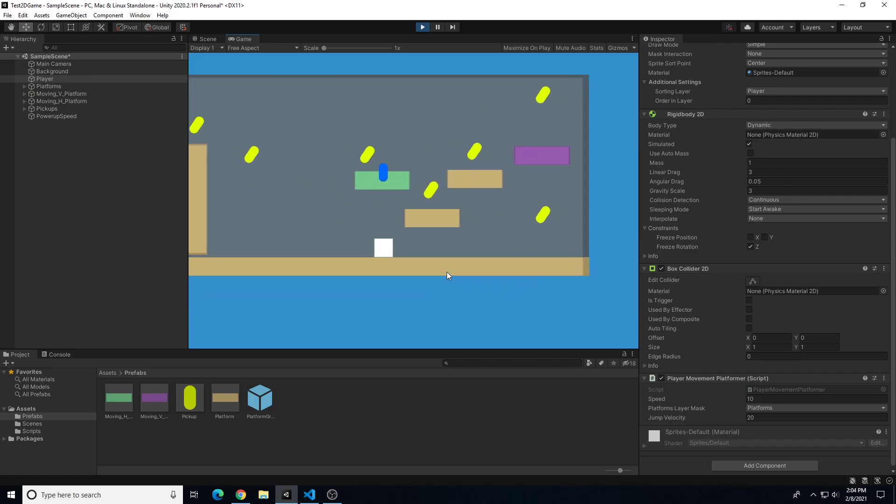
{"action": "key", "text": "space"}
{"action": "key", "text": "d"}
{"action": "key", "text": "a"}
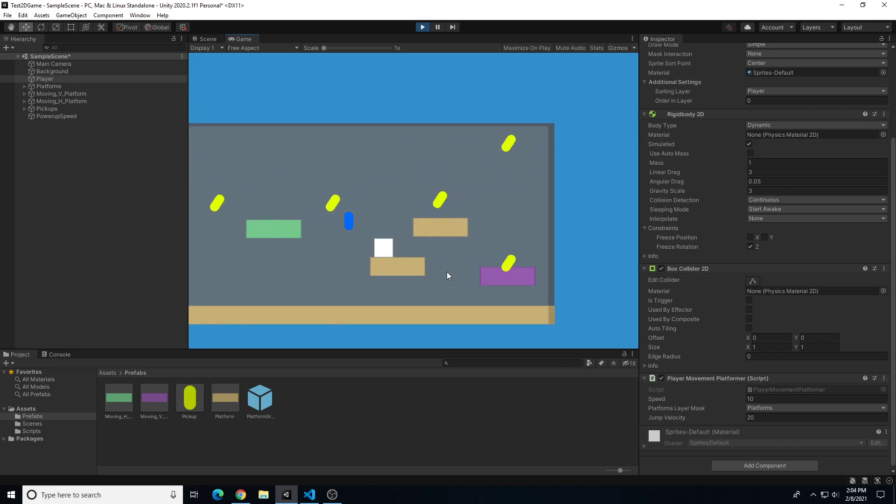
{"action": "key", "text": "space"}
{"action": "key", "text": "a"}
{"action": "key", "text": "d"}
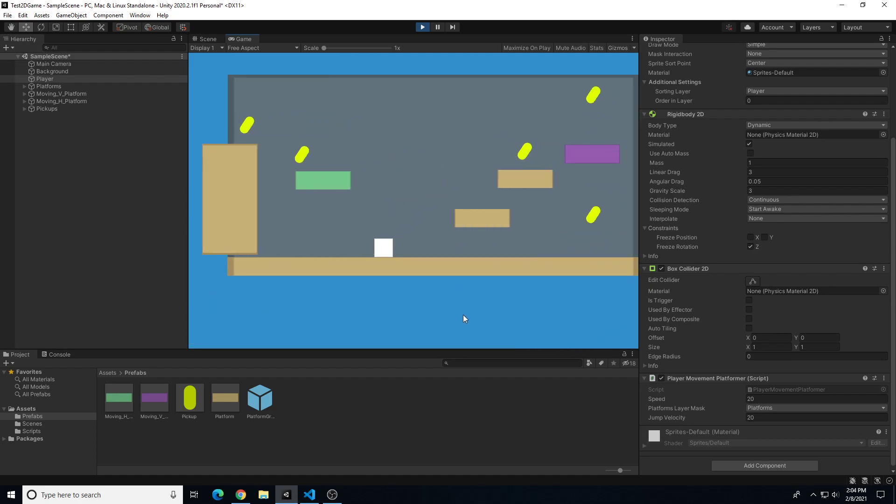
Step: Move the player back and forth until the speed boost ends, checking the Speed value, and stop the game
{"action": "key", "text": "a"}
{"action": "key", "text": "Left"}
{"action": "key", "text": "Right"}
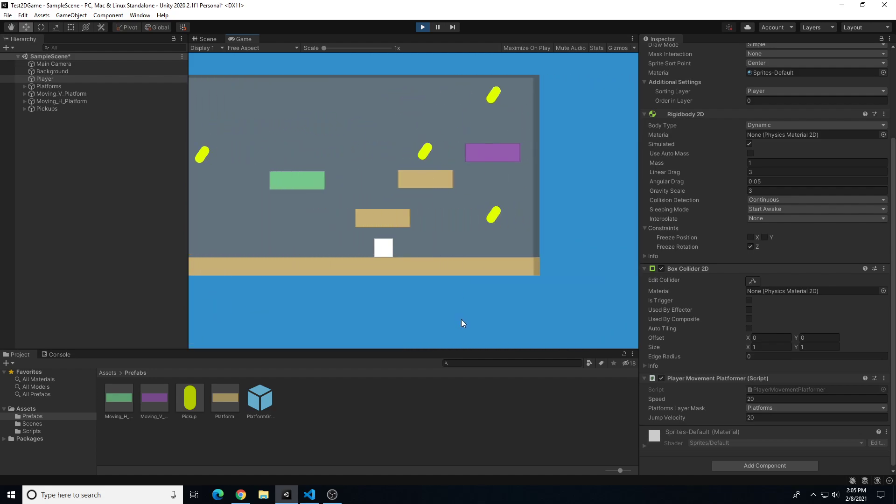
{"action": "key", "text": "Left"}
{"action": "key", "text": "space"}
{"action": "key", "text": "d"}
{"action": "key", "text": "space"}
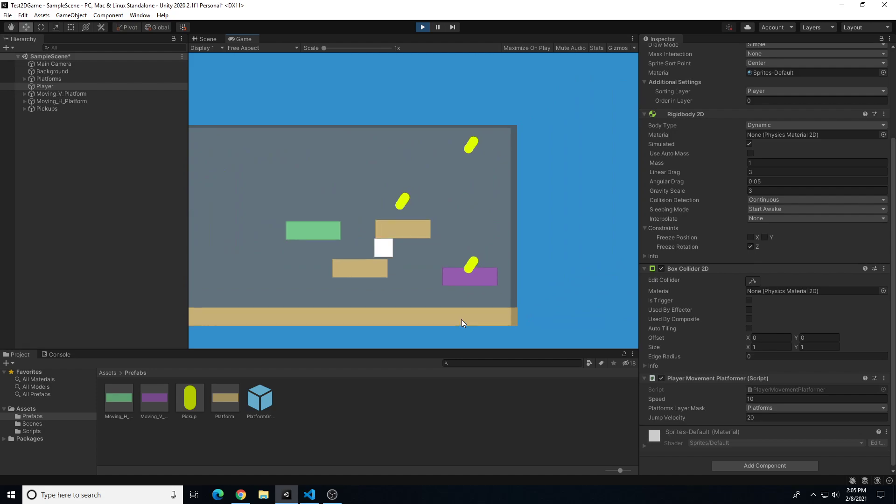
{"action": "key", "text": "a"}
{"action": "key", "text": "Right"}
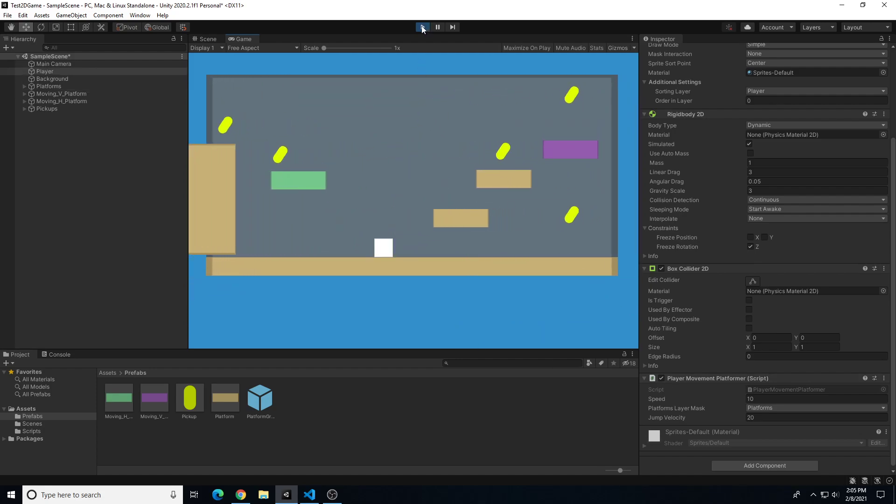
{"action": "left_click", "coordinate": [421, 27]}
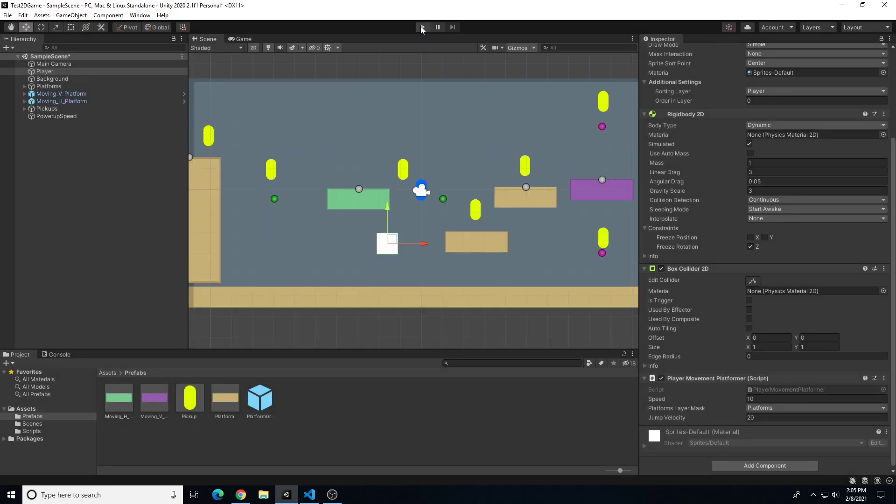
Step: Make a prefab of the PowerupSpeed object in the Prefabs folder
{"action": "left_click", "coordinate": [76, 116]}
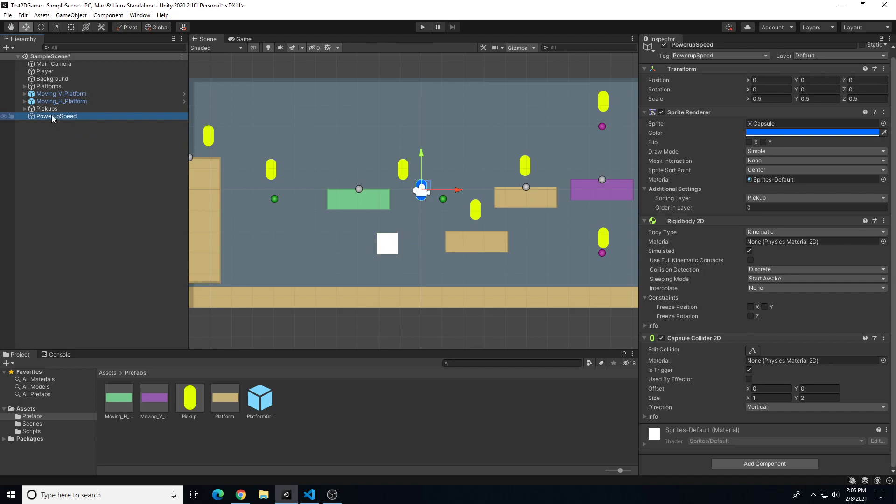
{"action": "left_click_drag", "start_coordinate": [301, 412], "coordinate": [308, 405]}
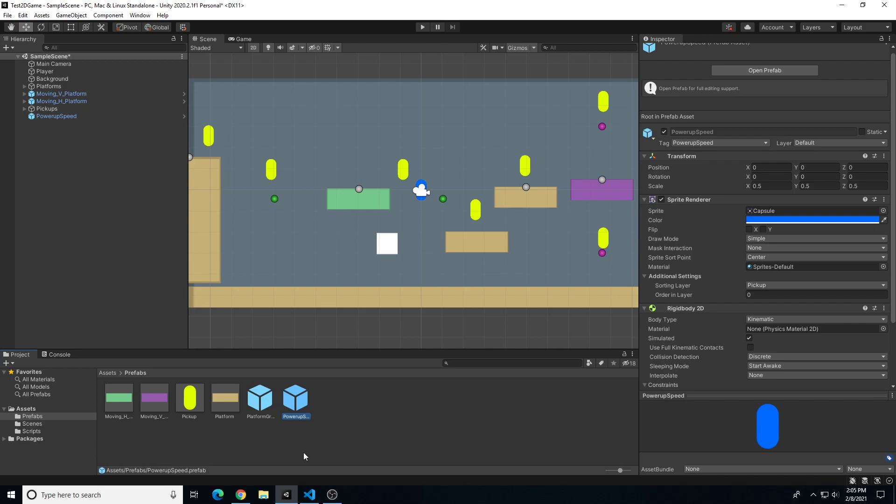
Step: Place two speed powerups just above the floor at about Y -3.73, one beside the tall platform and its duplicate at about X 8.6
{"action": "left_click", "coordinate": [422, 184]}
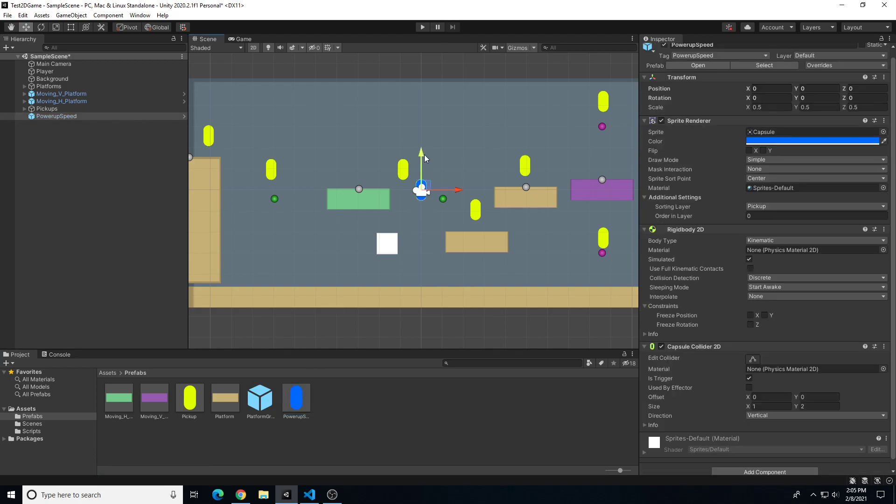
{"action": "left_click_drag", "start_coordinate": [422, 156], "coordinate": [421, 234]}
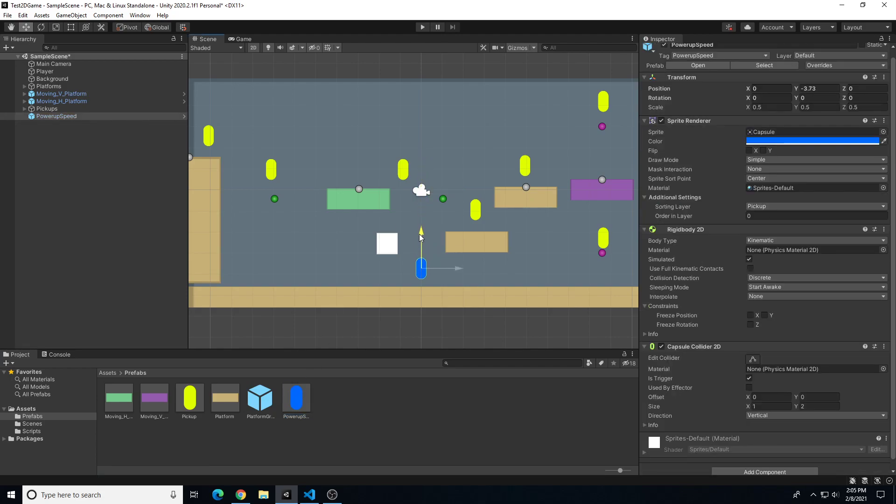
{"action": "left_click_drag", "start_coordinate": [450, 270], "coordinate": [638, 260]}
{"action": "key", "text": "ctrl+d"}
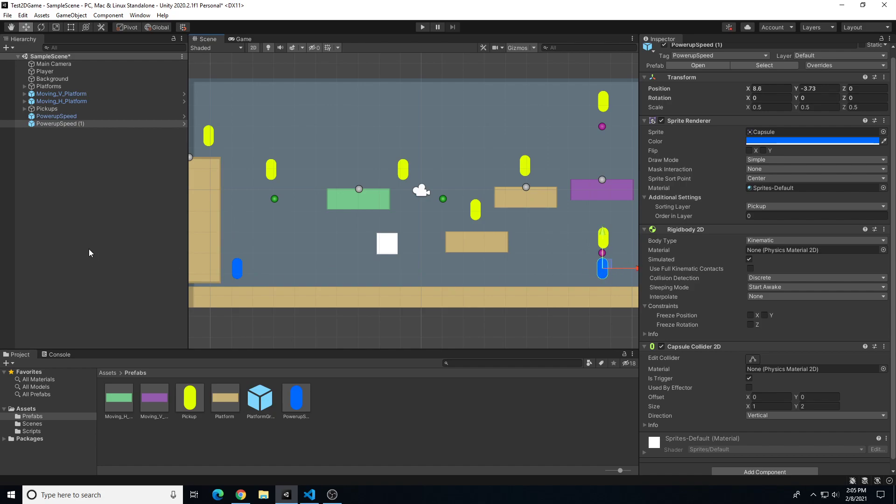
Step: Run the game and move the player to collect the blue speed powerup beside the tall platform
{"action": "left_click", "coordinate": [420, 27]}
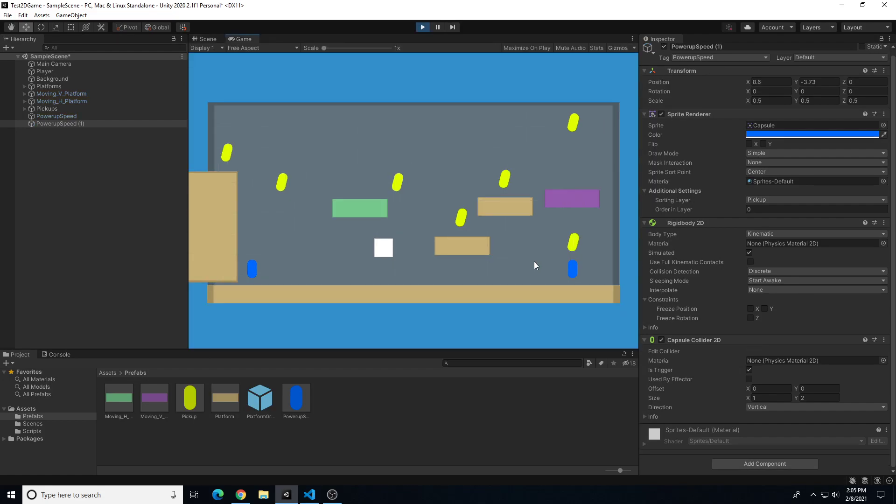
{"action": "key", "text": "a"}
{"action": "key", "text": "a"}
{"action": "key", "text": "d"}
{"action": "key", "text": "a"}
{"action": "key", "text": "d"}
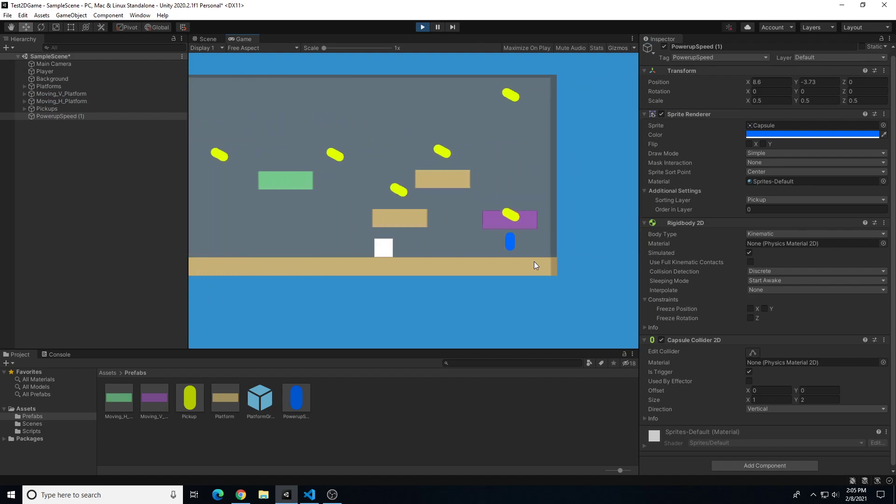
Step: Move the player back and forth along the floor to test the first powerup's speed boost and its duration
{"action": "key", "text": "a"}
{"action": "key", "text": "d"}
{"action": "key", "text": "a"}
{"action": "key", "text": "d"}
{"action": "key", "text": "a"}
{"action": "key", "text": "d"}
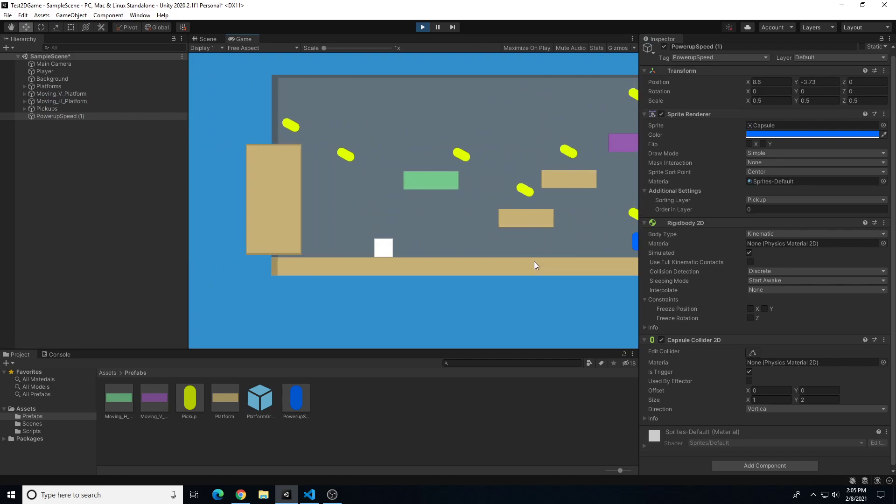
Step: Move the player to the far end of the floor and collect the second speed powerup under the purple platform
{"action": "key", "text": "Left"}
{"action": "key", "text": "Right"}
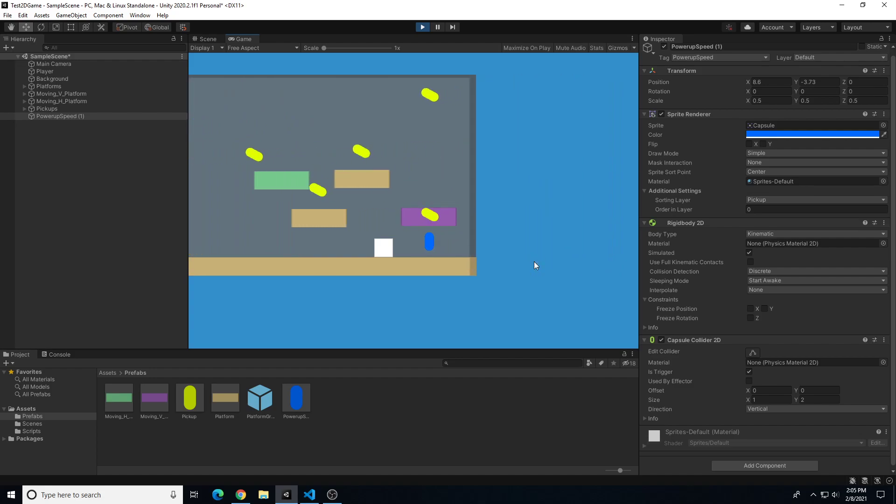
{"action": "key", "text": "Left"}
{"action": "key", "text": "d"}
{"action": "key", "text": "a"}
{"action": "key", "text": "d"}
{"action": "key", "text": "a"}
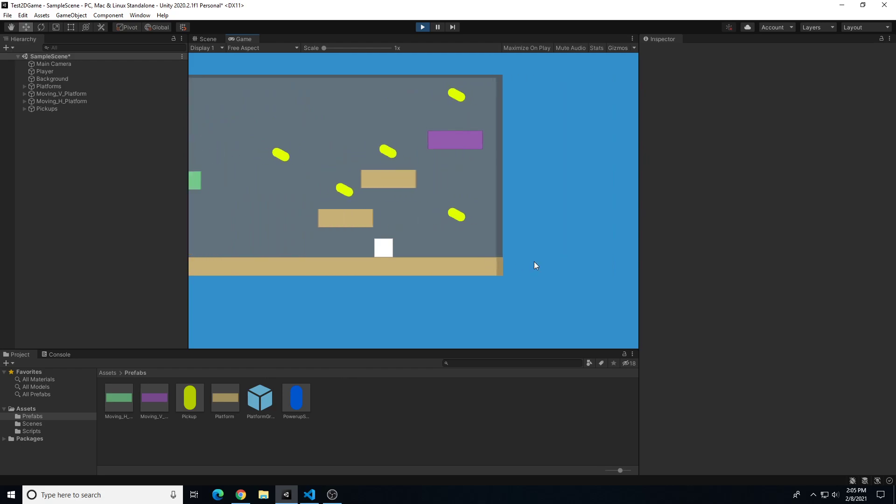
Step: Run and jump the player back and forth to test the second speed boost and its end, and stop the game
{"action": "key", "text": "d"}
{"action": "key", "text": "Left"}
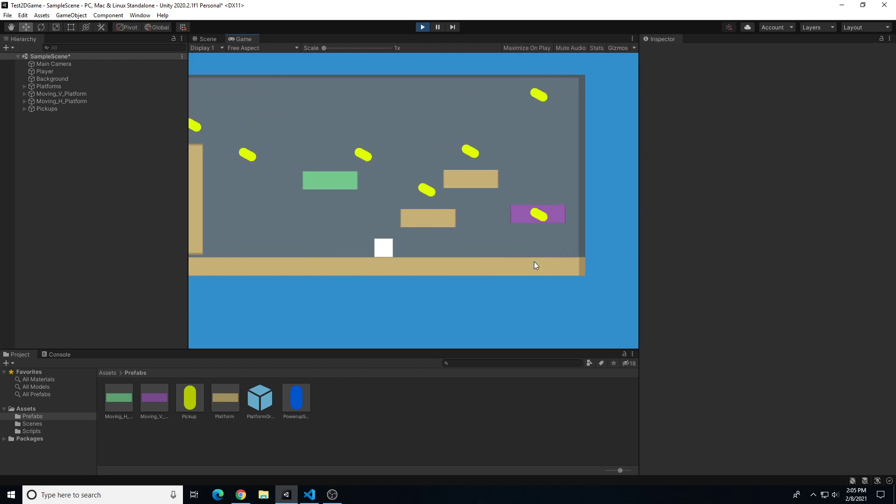
{"action": "key", "text": "d"}
{"action": "key", "text": "space"}
{"action": "key", "text": "a"}
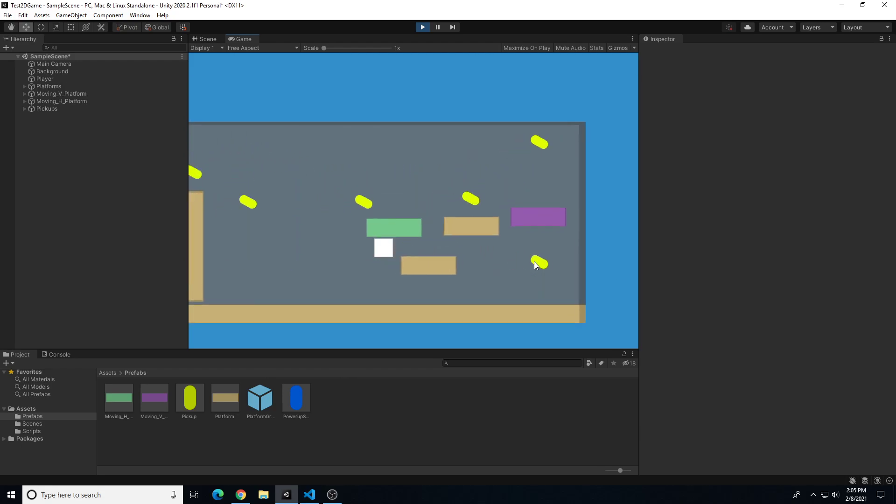
{"action": "key", "text": "d"}
{"action": "key", "text": "space"}
{"action": "key", "text": "a"}
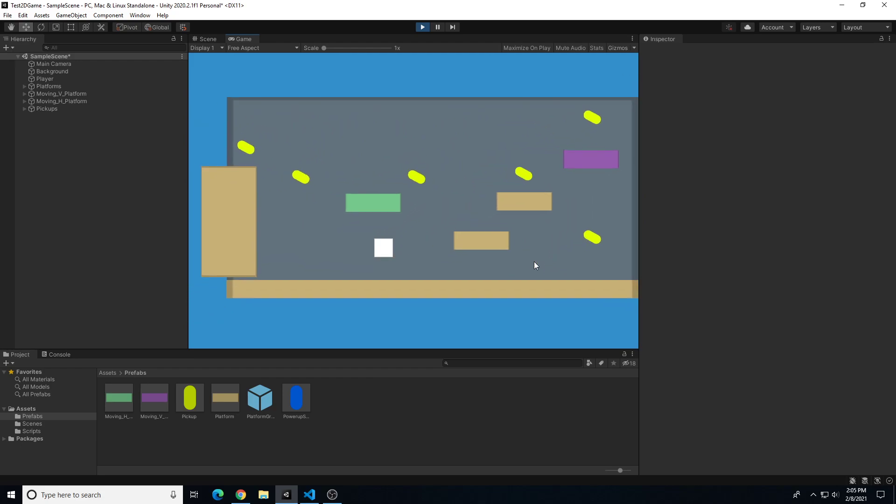
{"action": "key", "text": "d"}
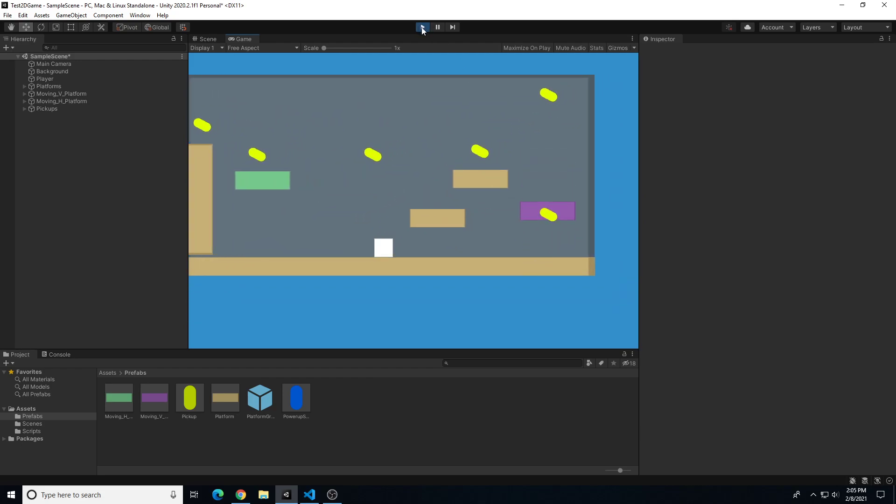
{"action": "left_click", "coordinate": [421, 27]}
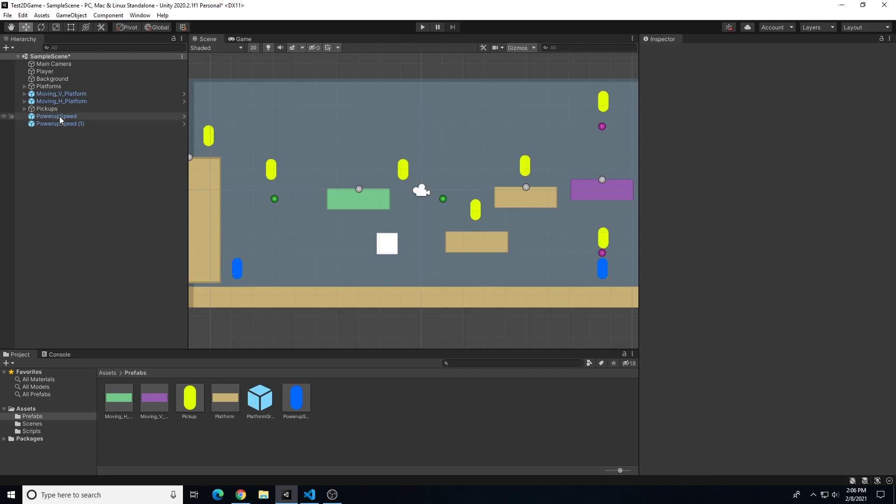
Step: Create an empty object named Powerups and reset its transform
{"action": "left_click", "coordinate": [7, 47]}
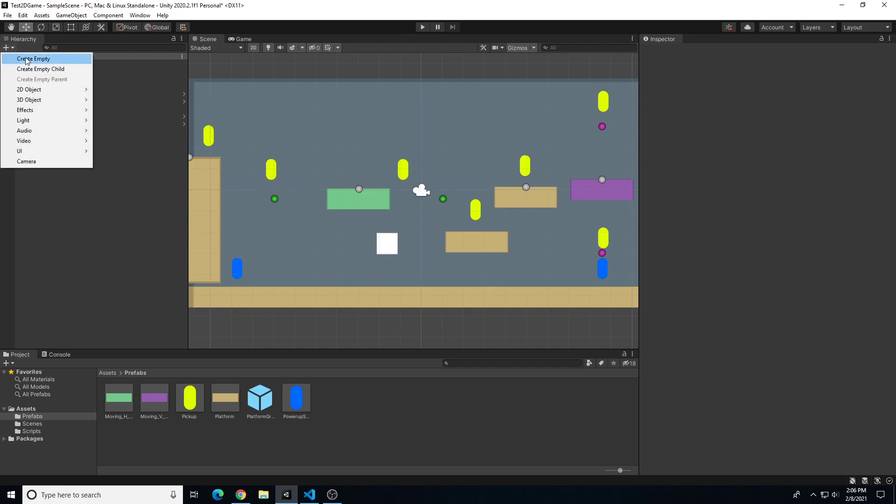
{"action": "left_click", "coordinate": [25, 59]}
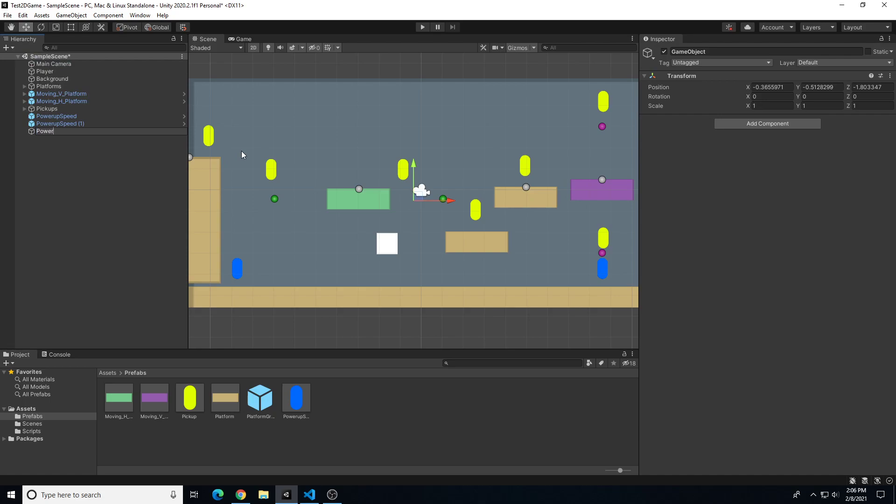
{"action": "key", "text": "Return"}
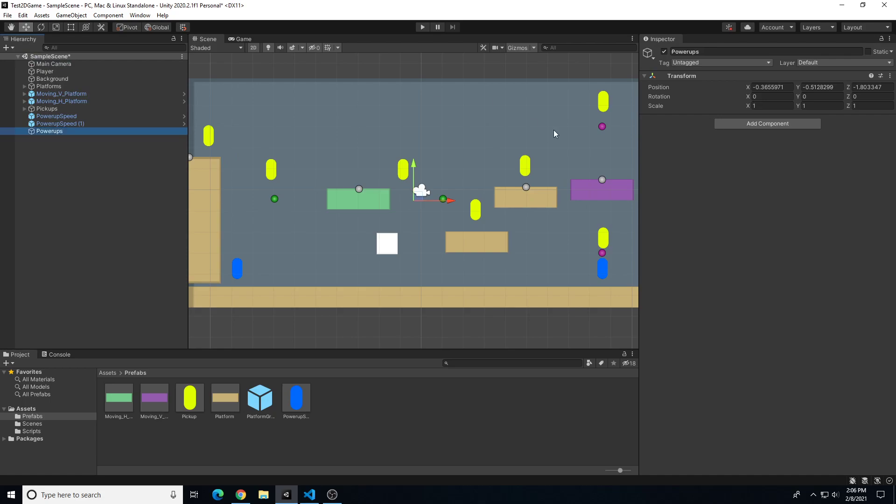
{"action": "left_click", "coordinate": [890, 76]}
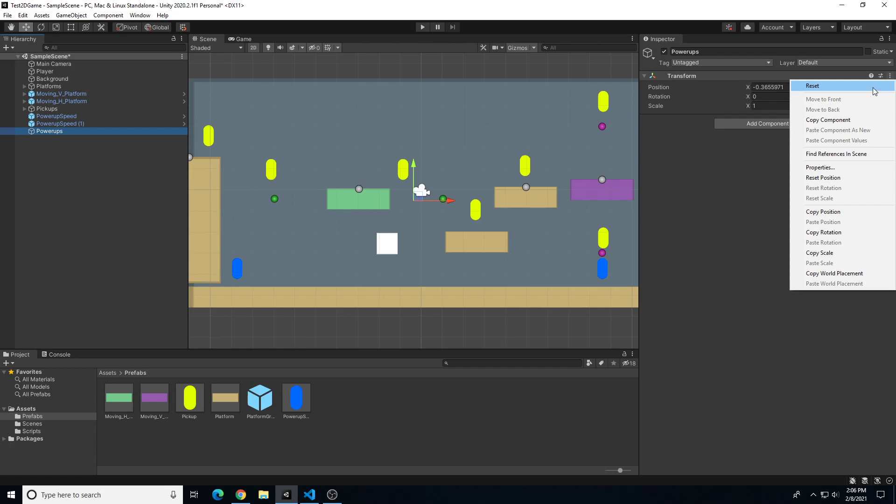
{"action": "left_click", "coordinate": [871, 86]}
Step: Make both PowerupSpeed objects children of the Powerups object and collapse the group
{"action": "left_click", "coordinate": [71, 119]}
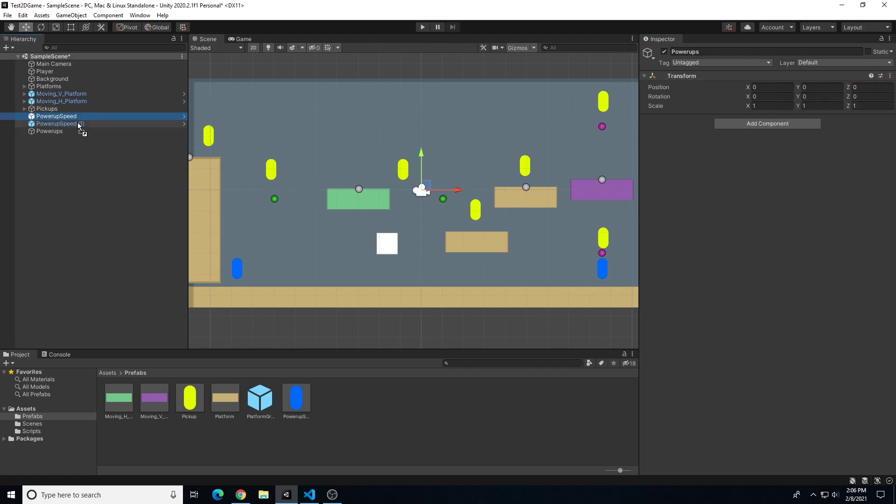
{"action": "left_click", "coordinate": [71, 124], "text": "ctrl"}
{"action": "left_click_drag", "start_coordinate": [59, 133], "coordinate": [57, 131]}
{"action": "left_click", "coordinate": [52, 143]}
{"action": "left_click", "coordinate": [25, 117]}
{"action": "left_click", "coordinate": [46, 115]}
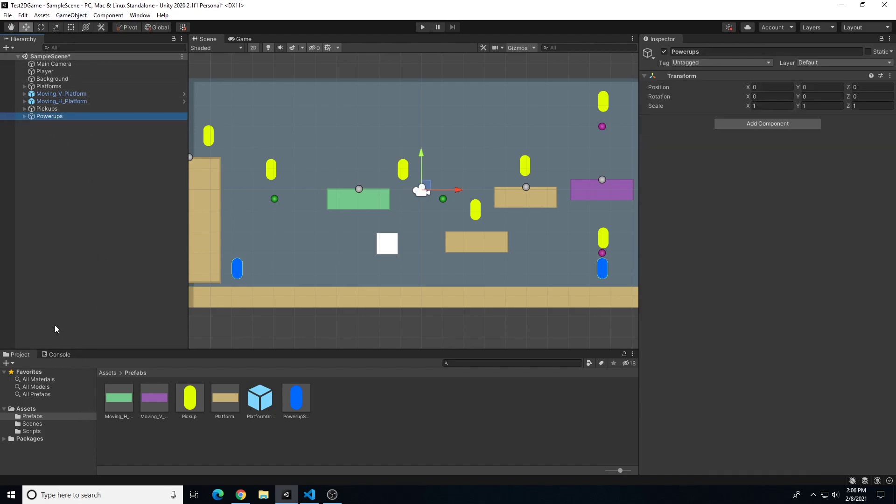
{"action": "left_click", "coordinate": [24, 116]}
{"action": "left_click", "coordinate": [23, 116]}
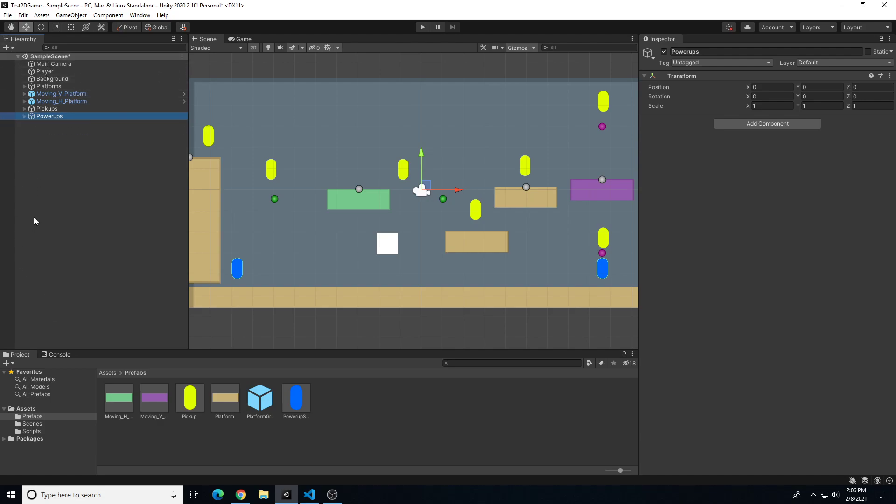